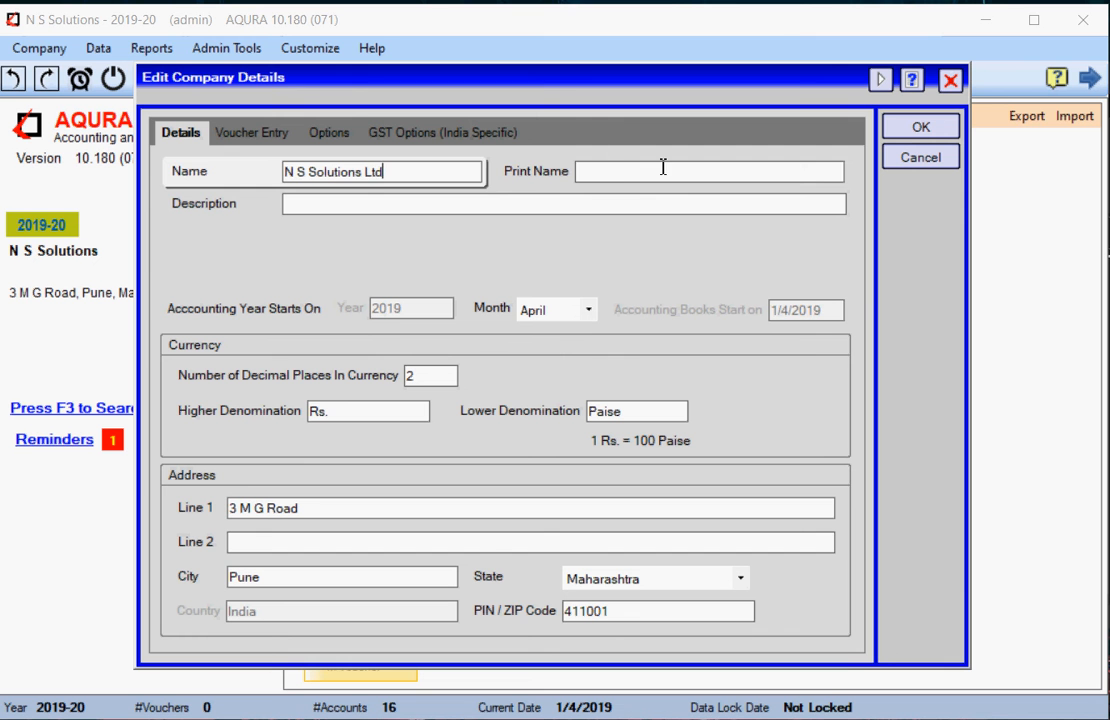
Step: Review the company's name, print name, description, accounting start month, currency denomination and address fields
{"action": "left_click", "coordinate": [662, 170]}
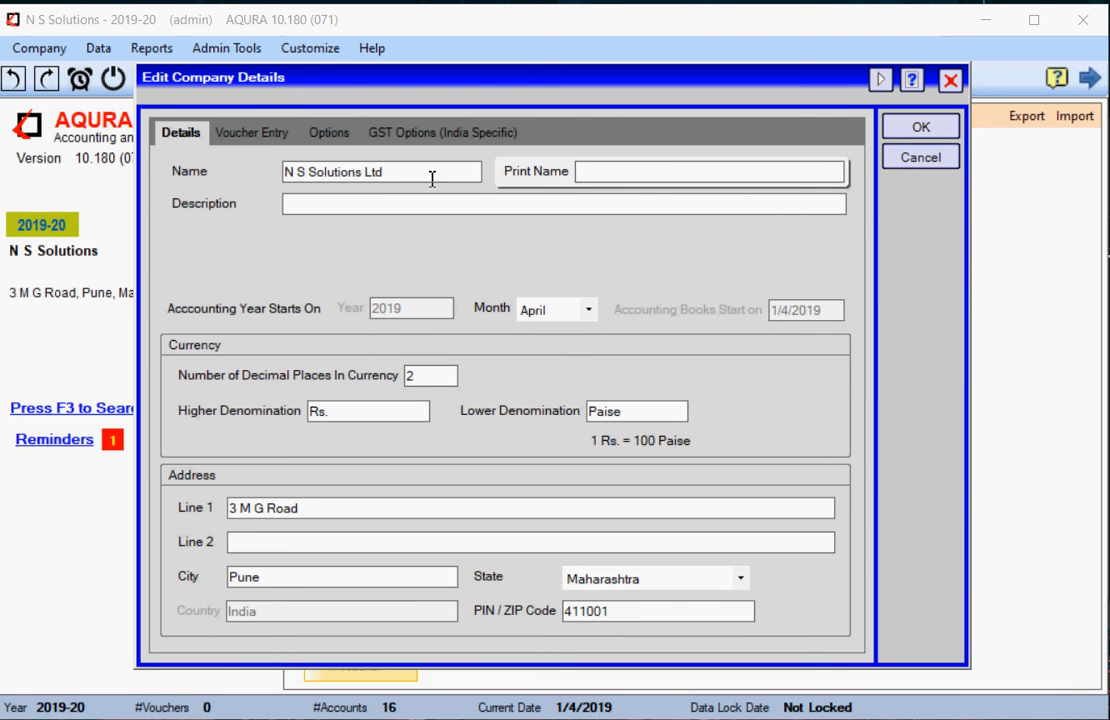
{"action": "left_click", "coordinate": [349, 207]}
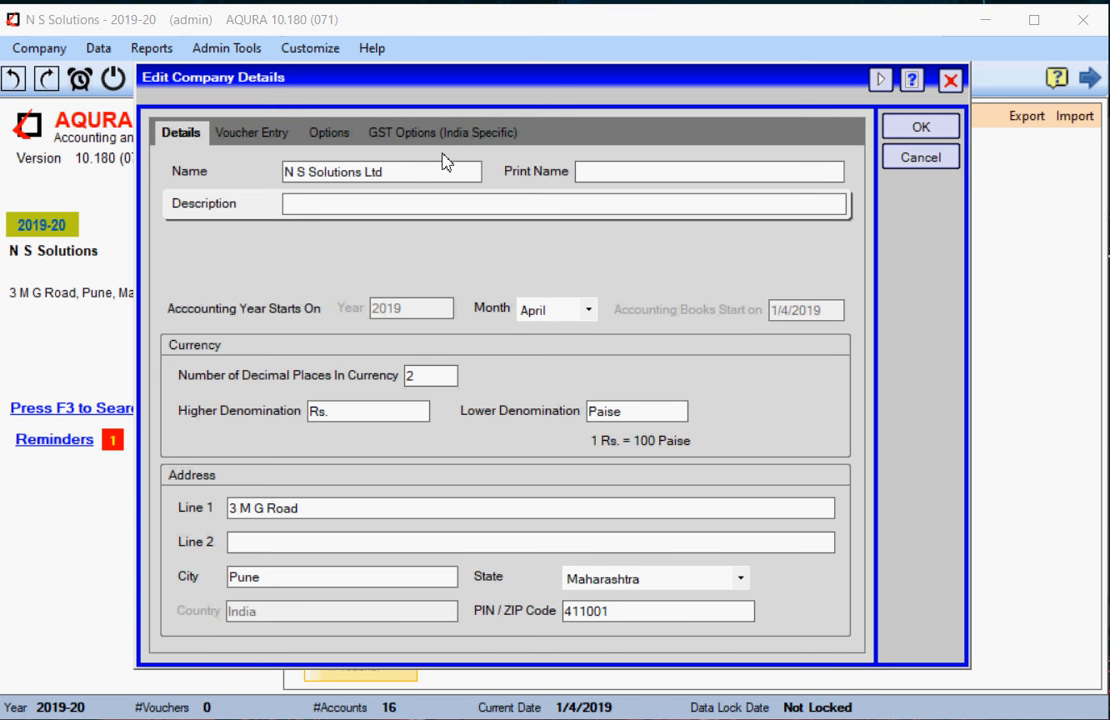
{"action": "left_click", "coordinate": [422, 178]}
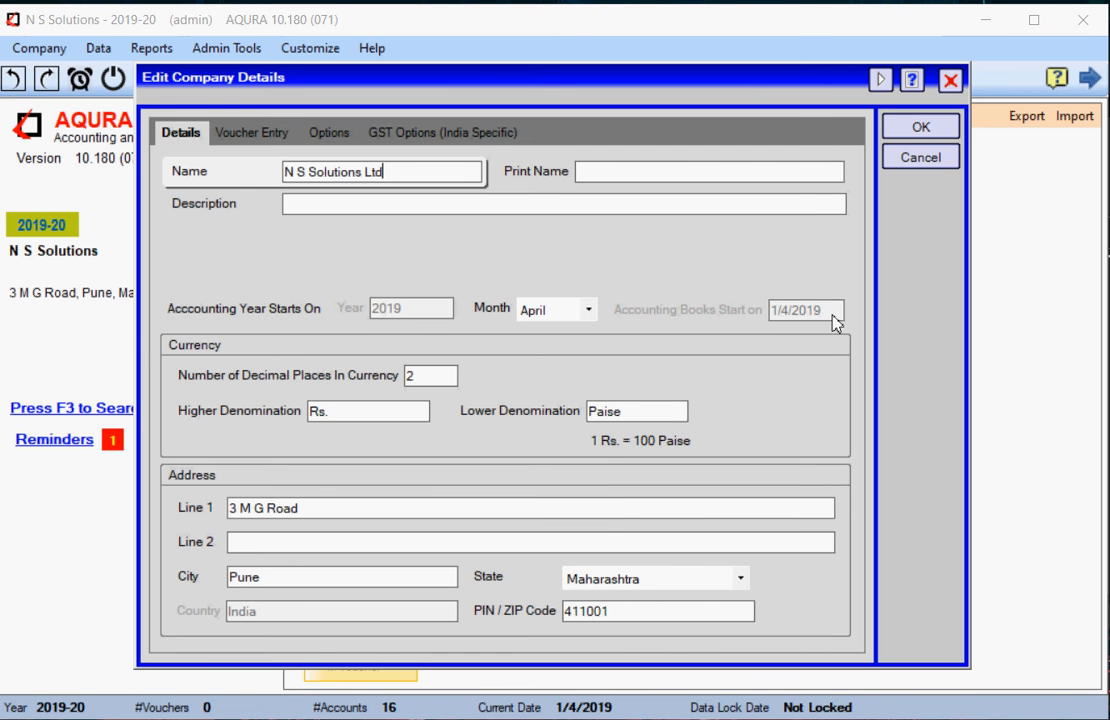
{"action": "left_click", "coordinate": [589, 312]}
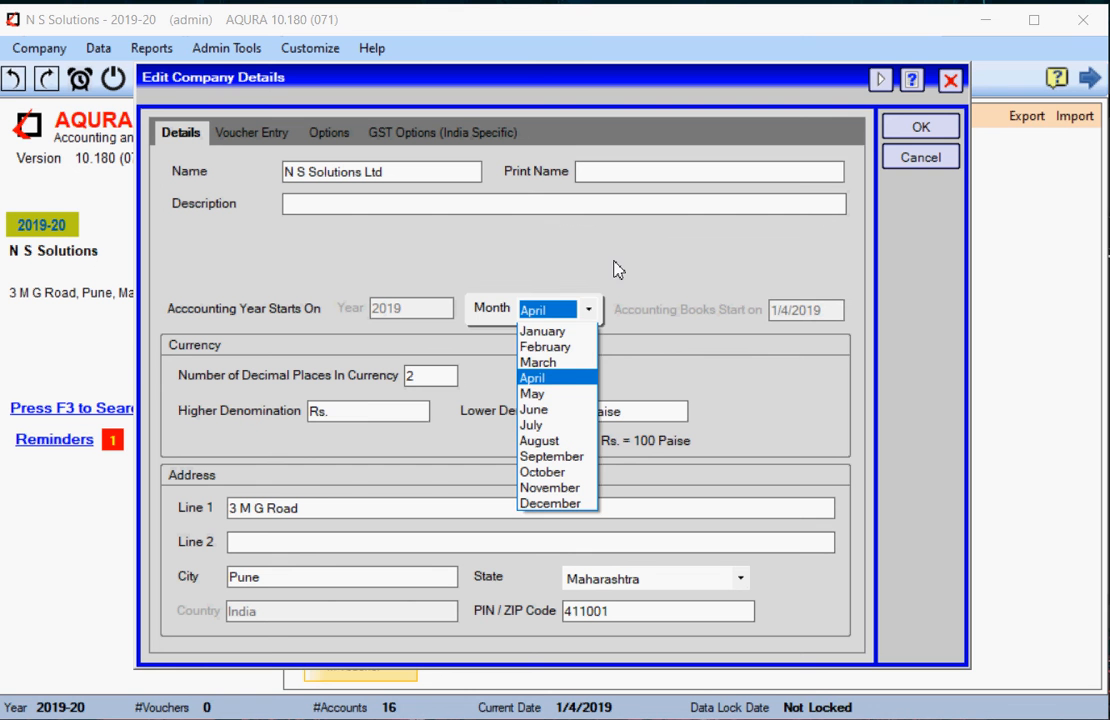
{"action": "left_click", "coordinate": [362, 419]}
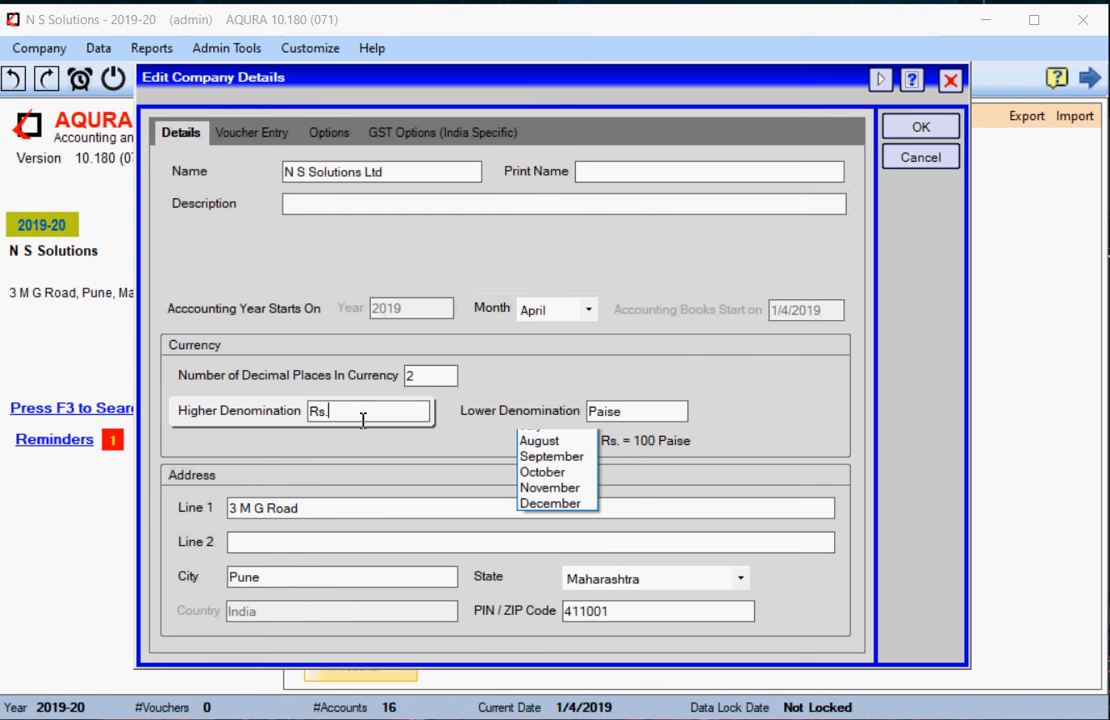
{"action": "left_click", "coordinate": [339, 518]}
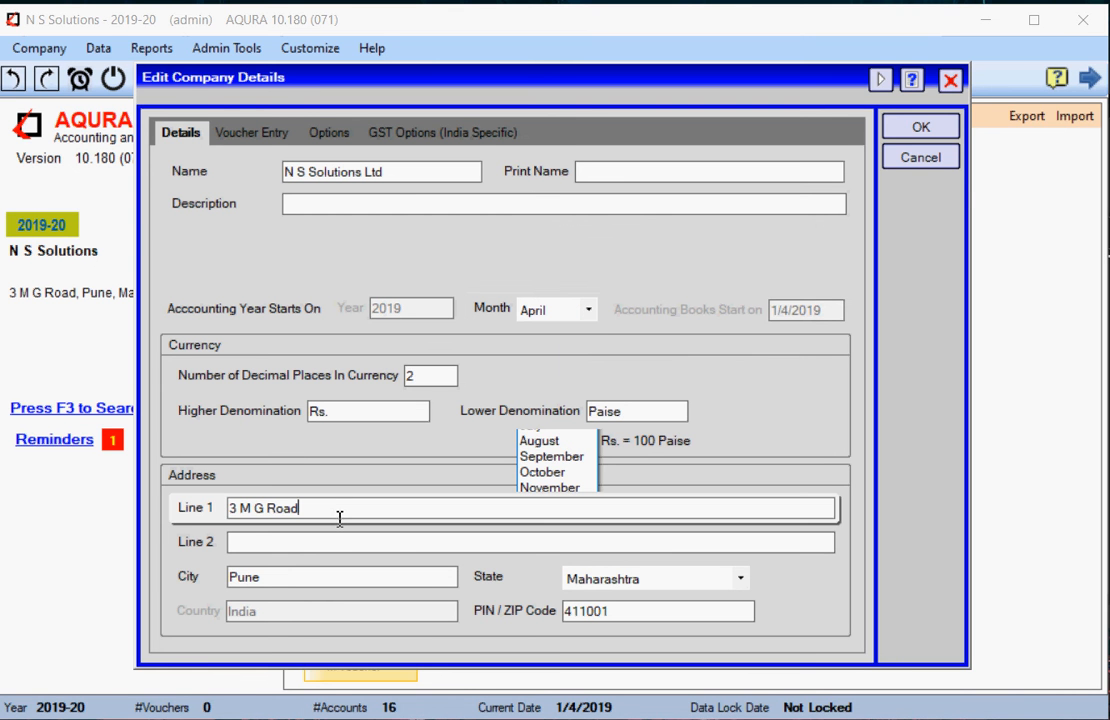
{"action": "left_click", "coordinate": [590, 312]}
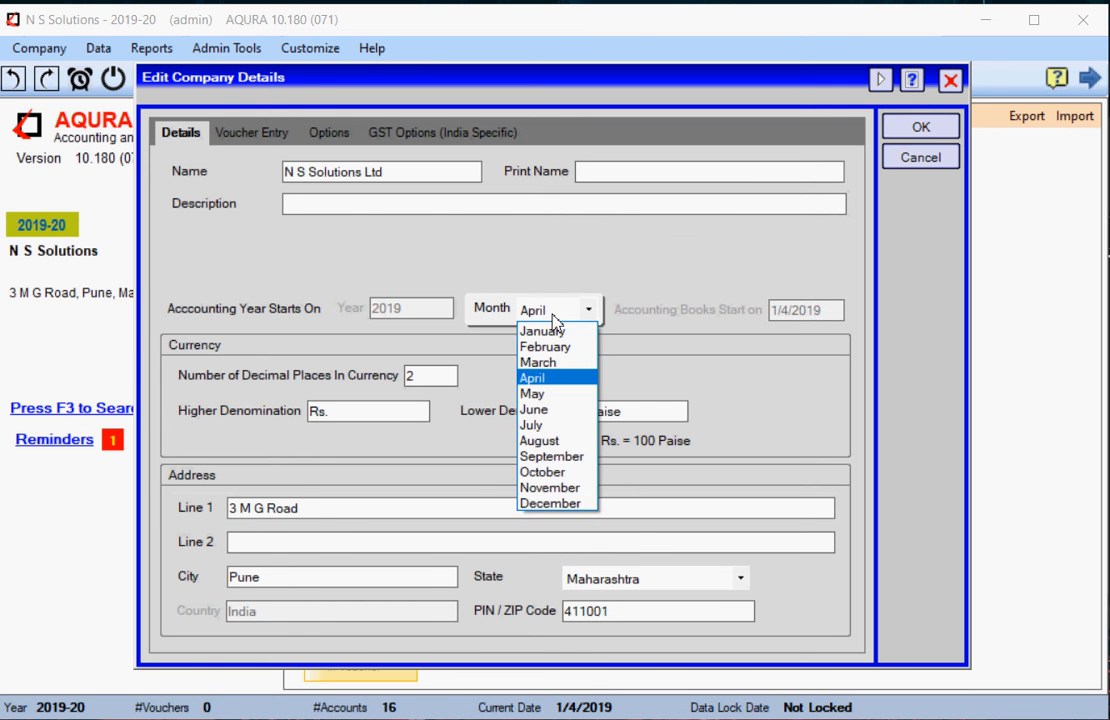
{"action": "left_click", "coordinate": [556, 320]}
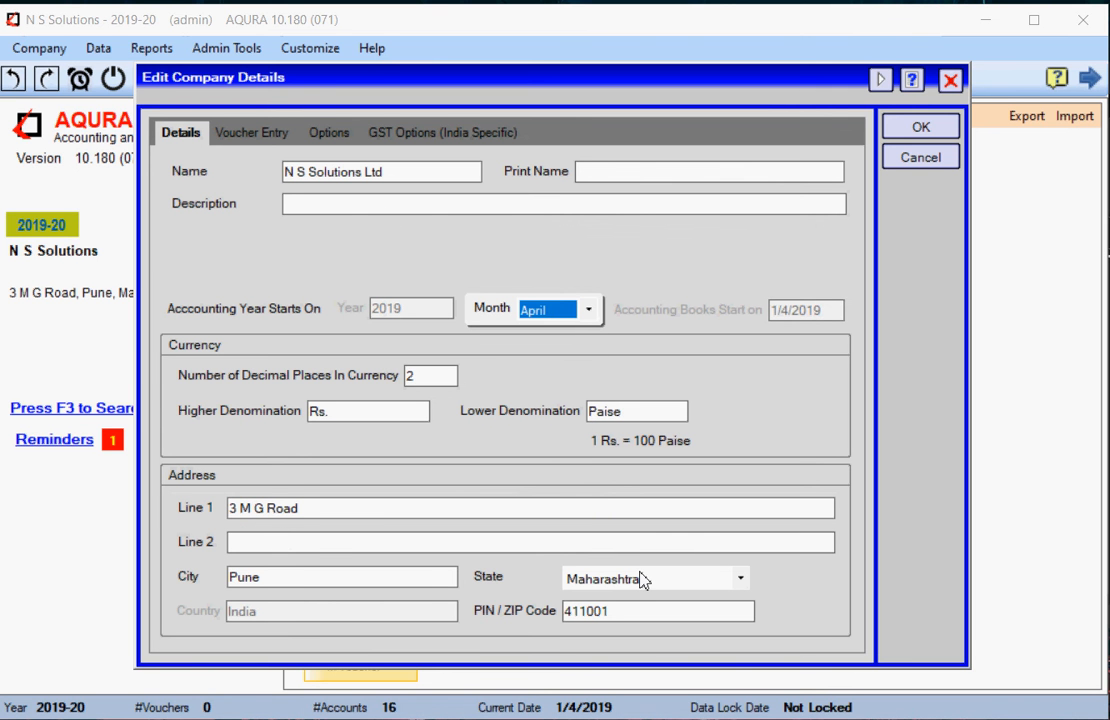
Step: Allow cash/bank accounts in journal vouchers and sale/purchase entries with zero amount in the voucher entry settings
{"action": "left_click", "coordinate": [254, 136]}
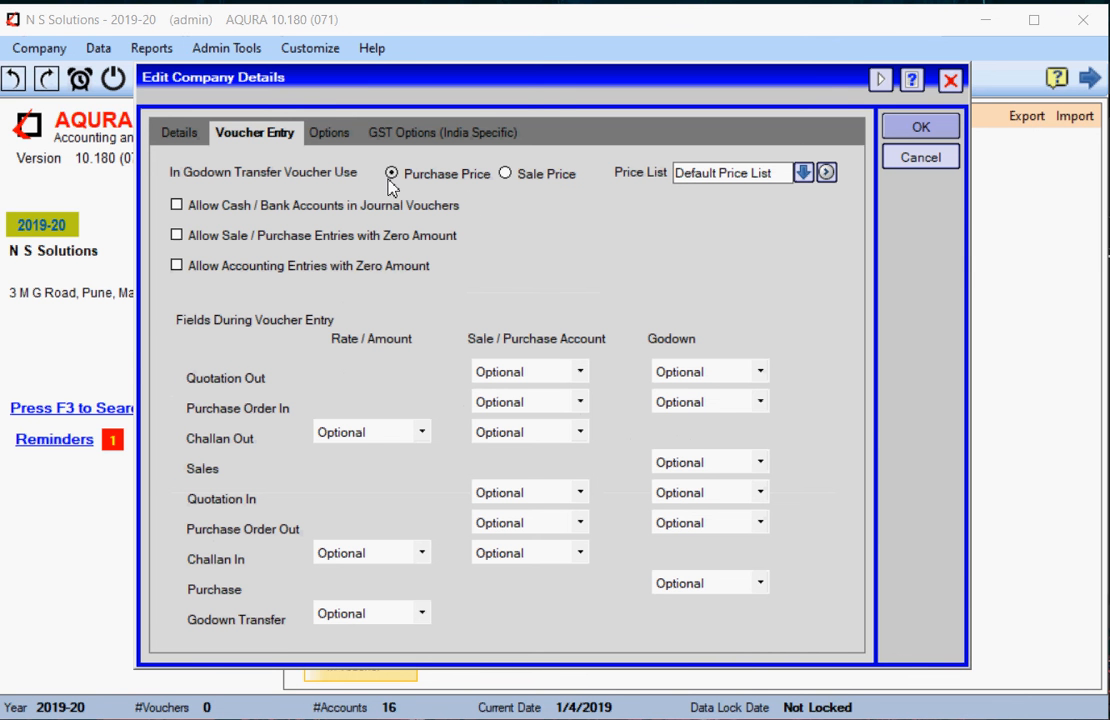
{"action": "left_click", "coordinate": [178, 206]}
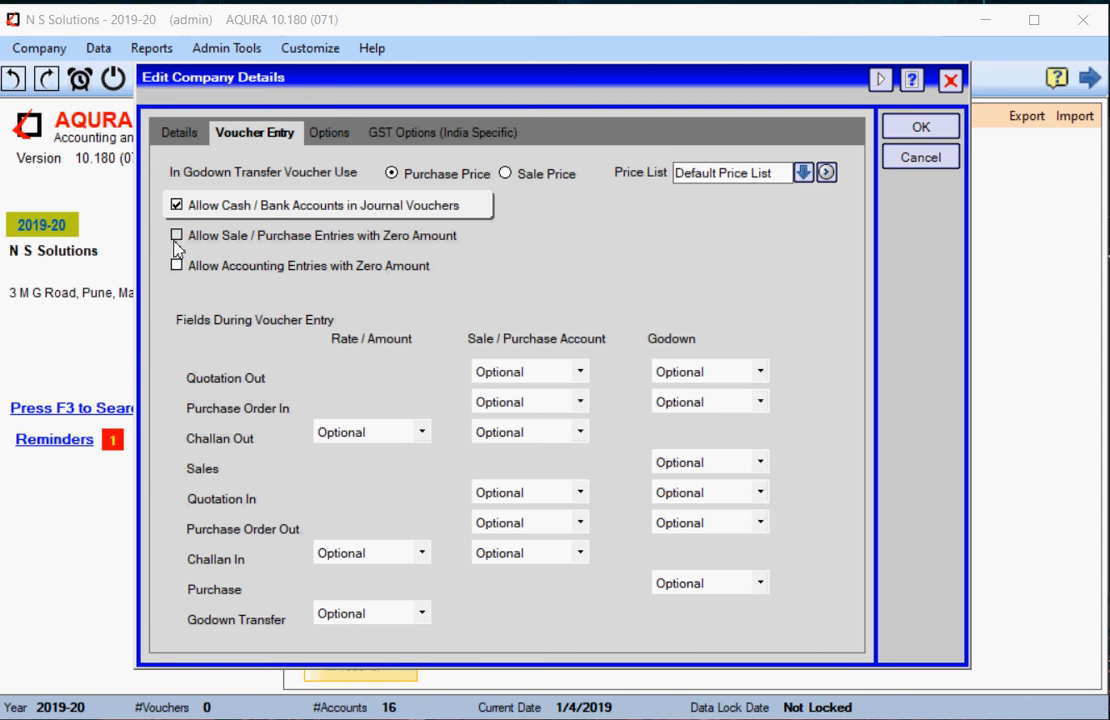
{"action": "left_click", "coordinate": [174, 240]}
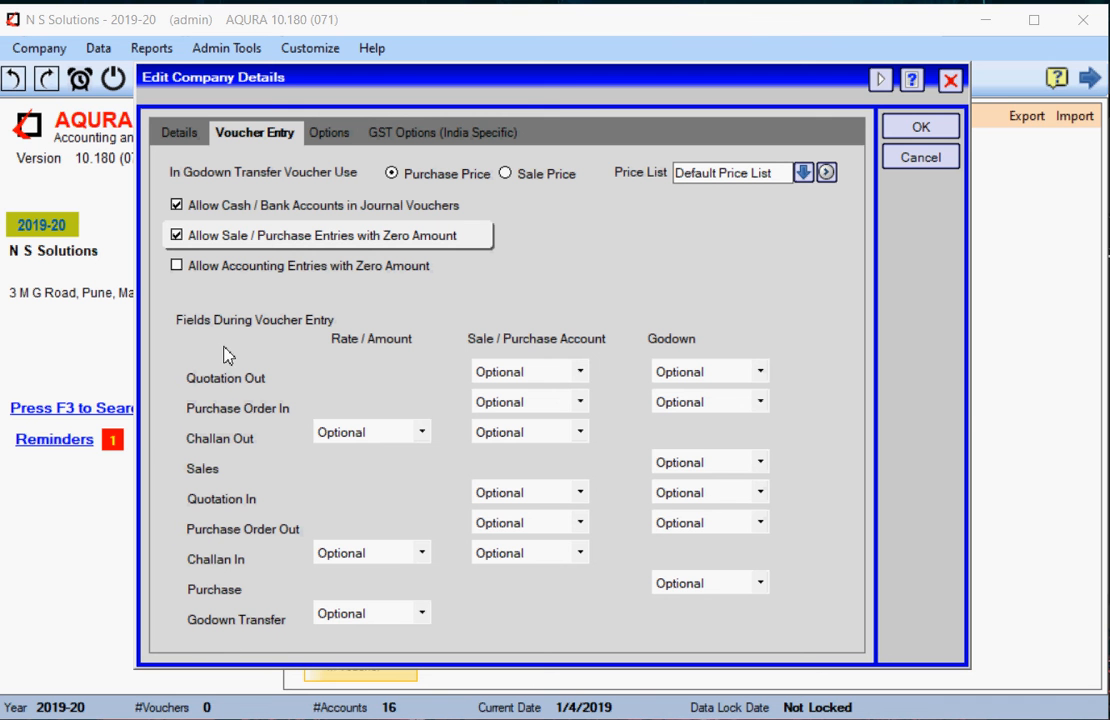
Step: Set both the Rate / Amount and Sale / Purchase Account fields to Hide for Challan Out vouchers
{"action": "left_click", "coordinate": [579, 372]}
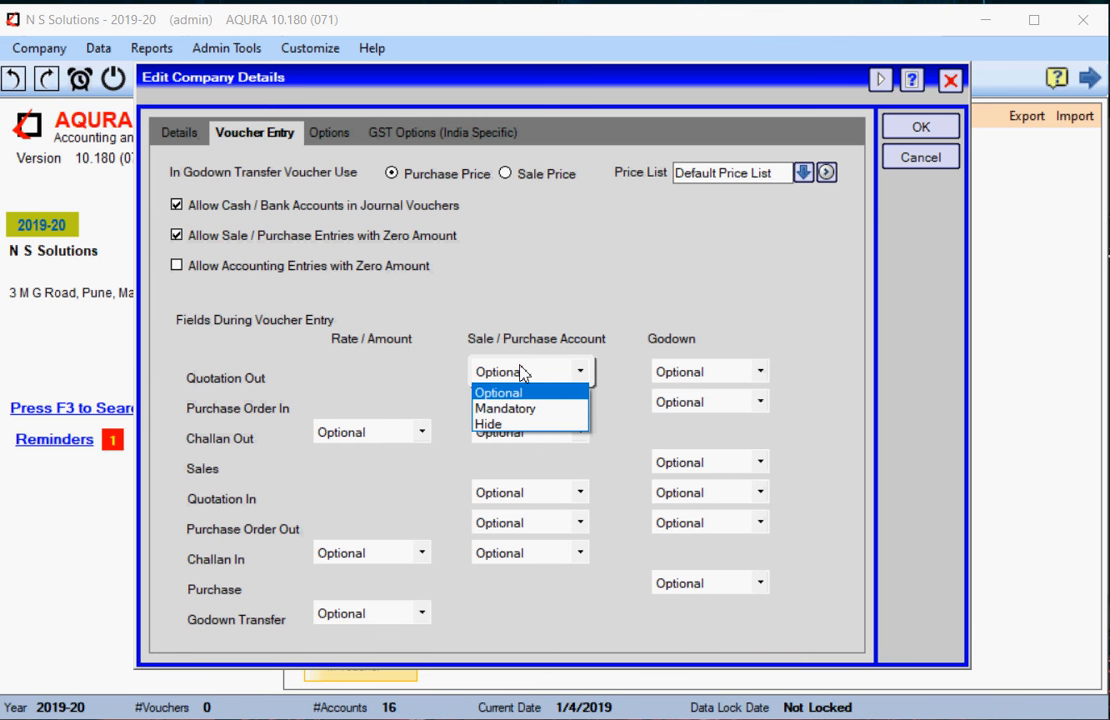
{"action": "left_click", "coordinate": [317, 366]}
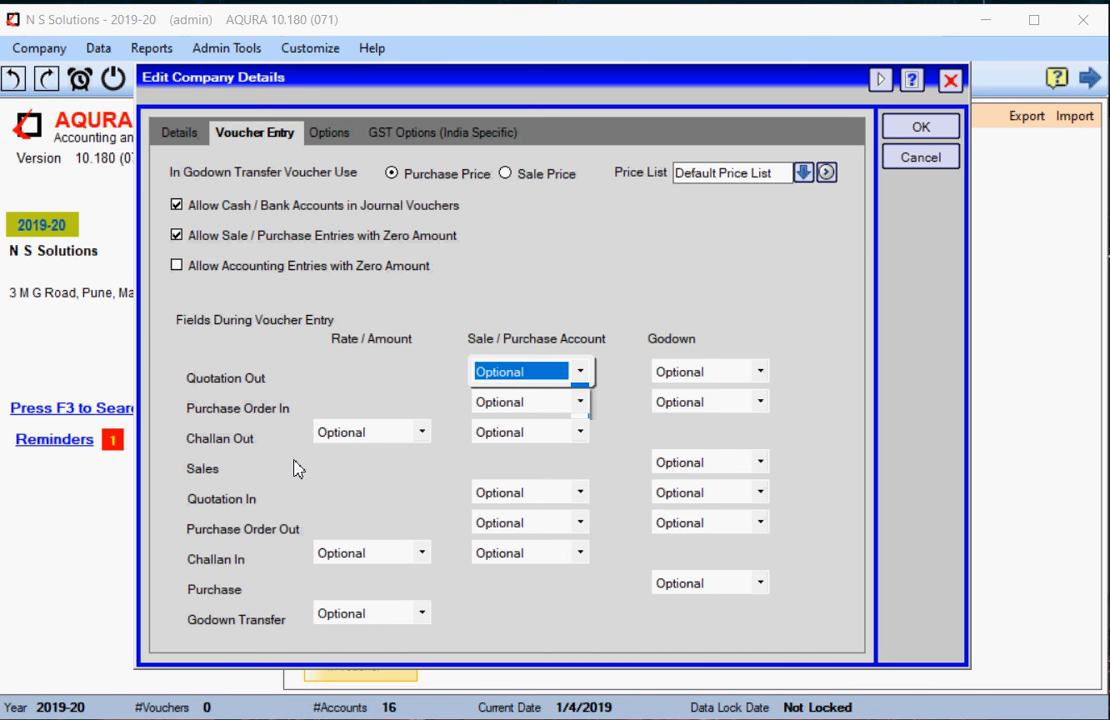
{"action": "left_click", "coordinate": [424, 433]}
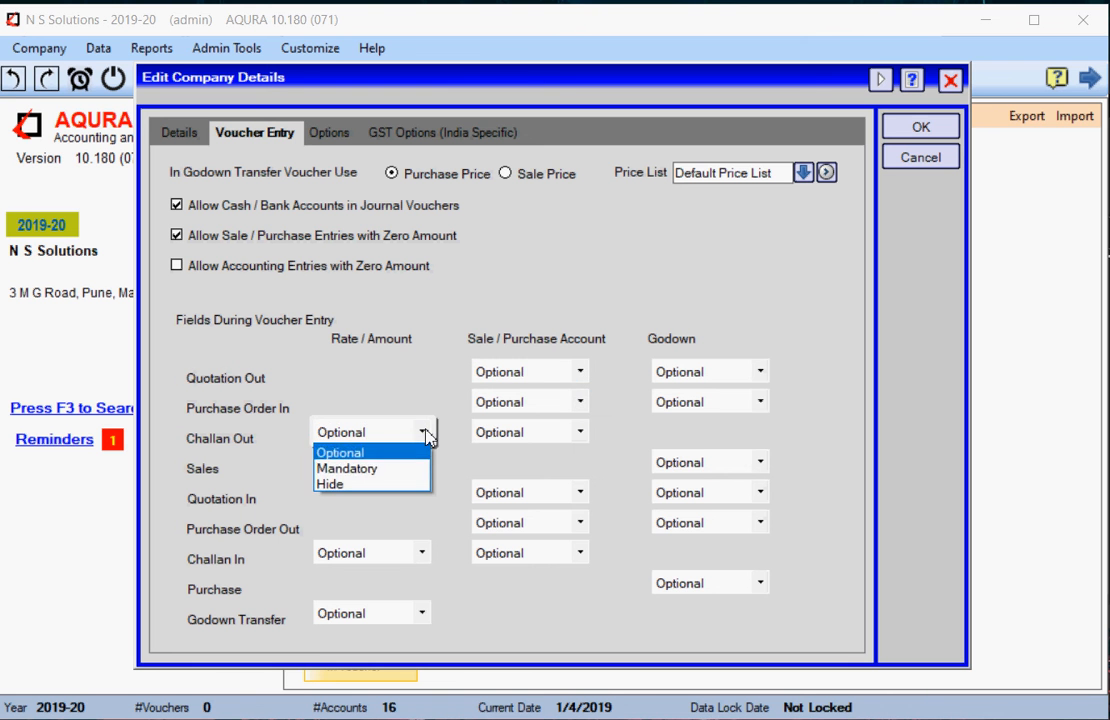
{"action": "left_click", "coordinate": [330, 484]}
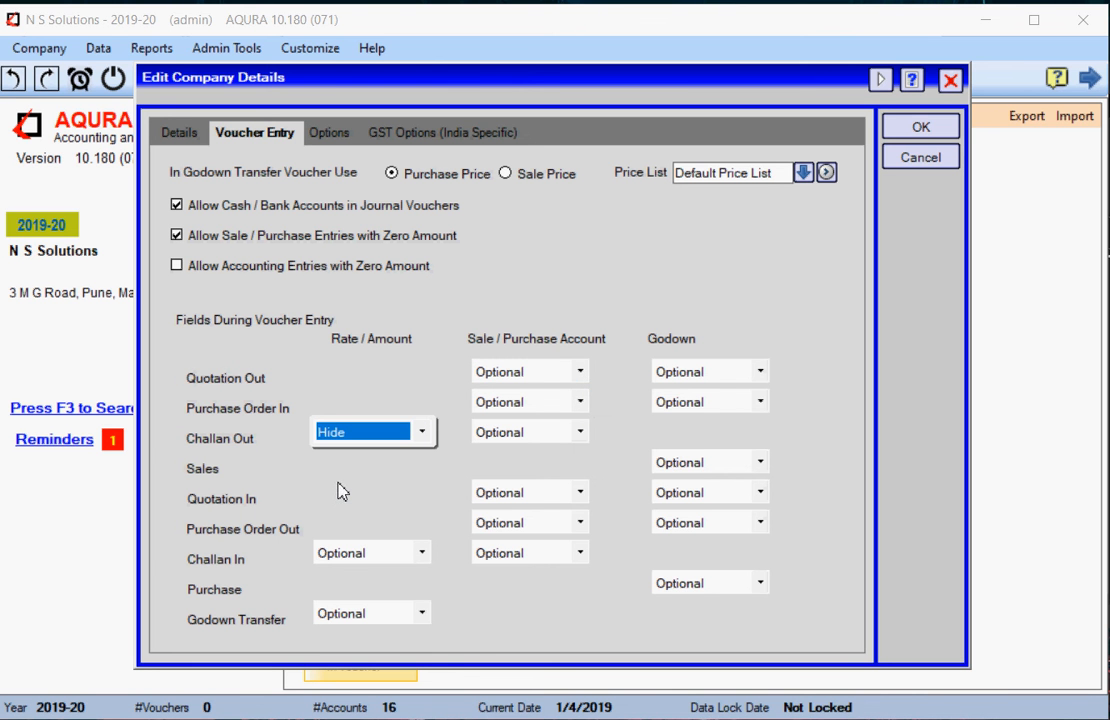
{"action": "left_click", "coordinate": [579, 436]}
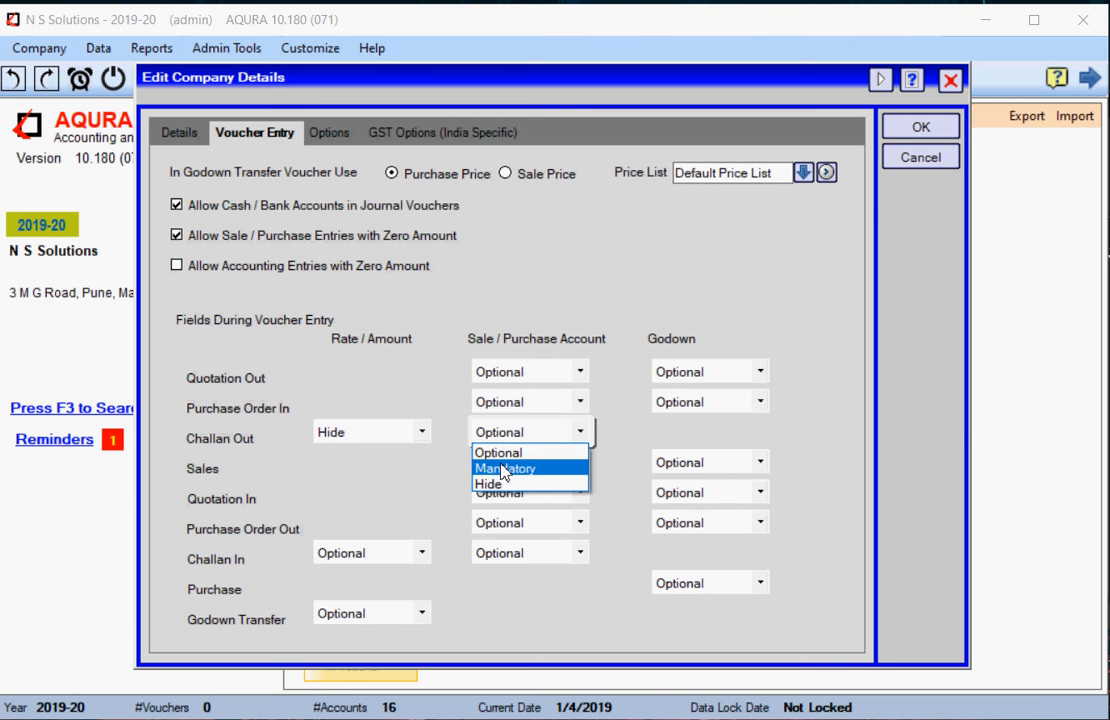
{"action": "left_click", "coordinate": [486, 486]}
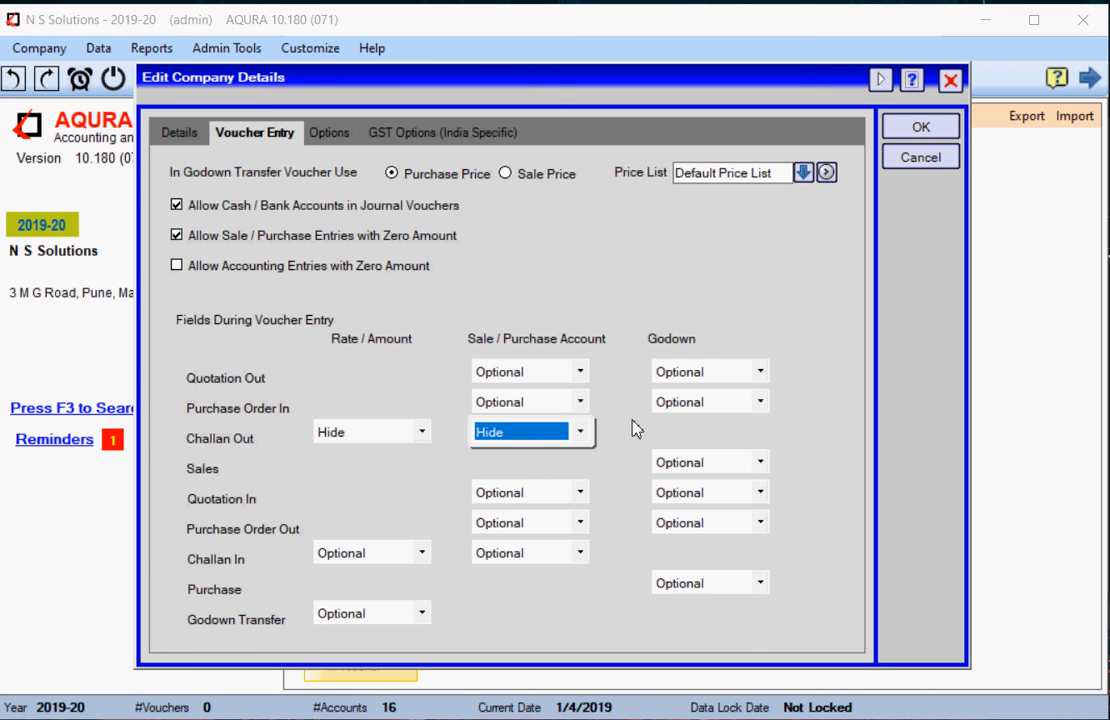
Step: Set the company's invoice rounding method to Round to Nearest with a rounding value of 1.00
{"action": "left_click", "coordinate": [330, 134]}
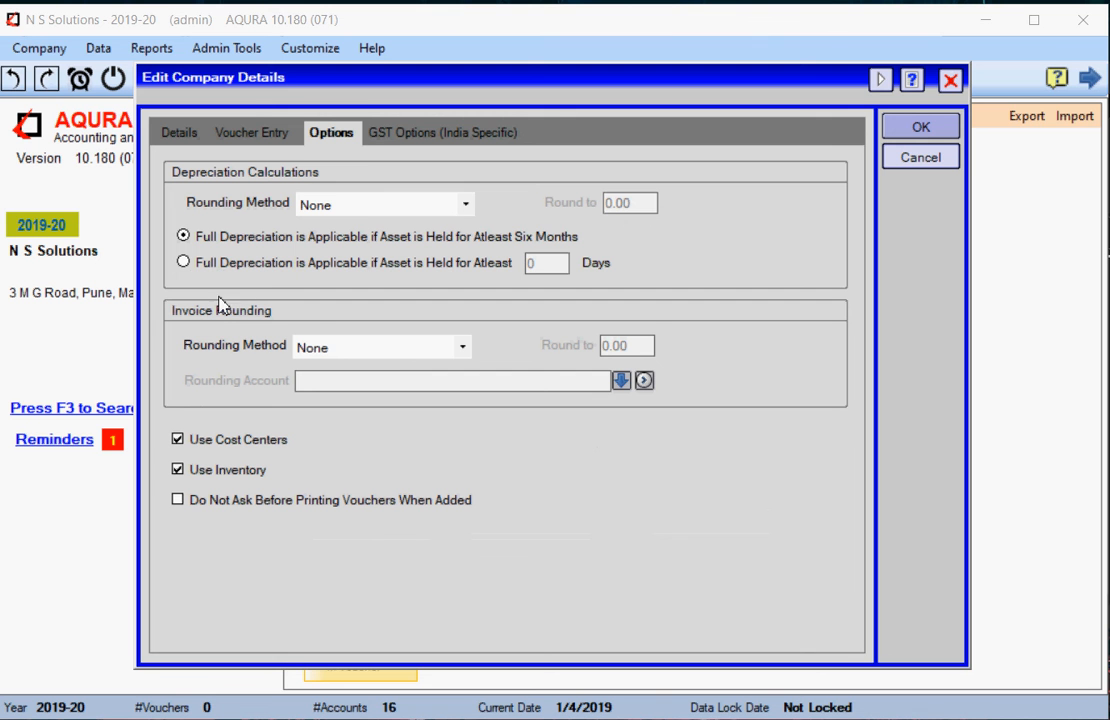
{"action": "left_click", "coordinate": [393, 358]}
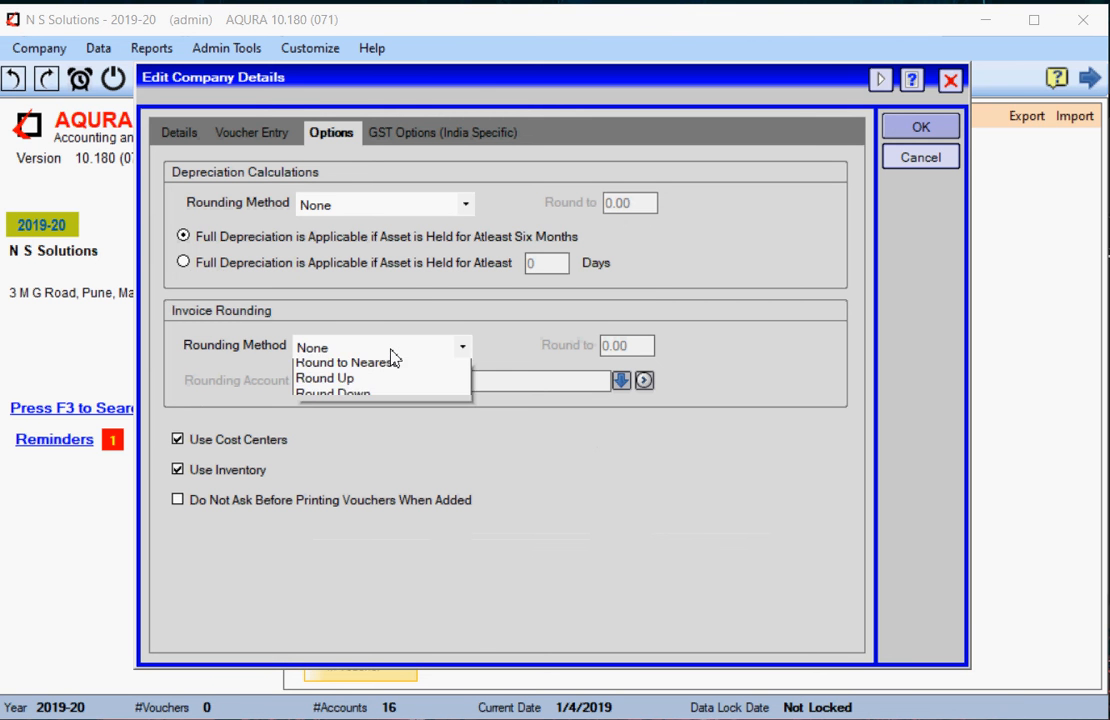
{"action": "left_click", "coordinate": [372, 386]}
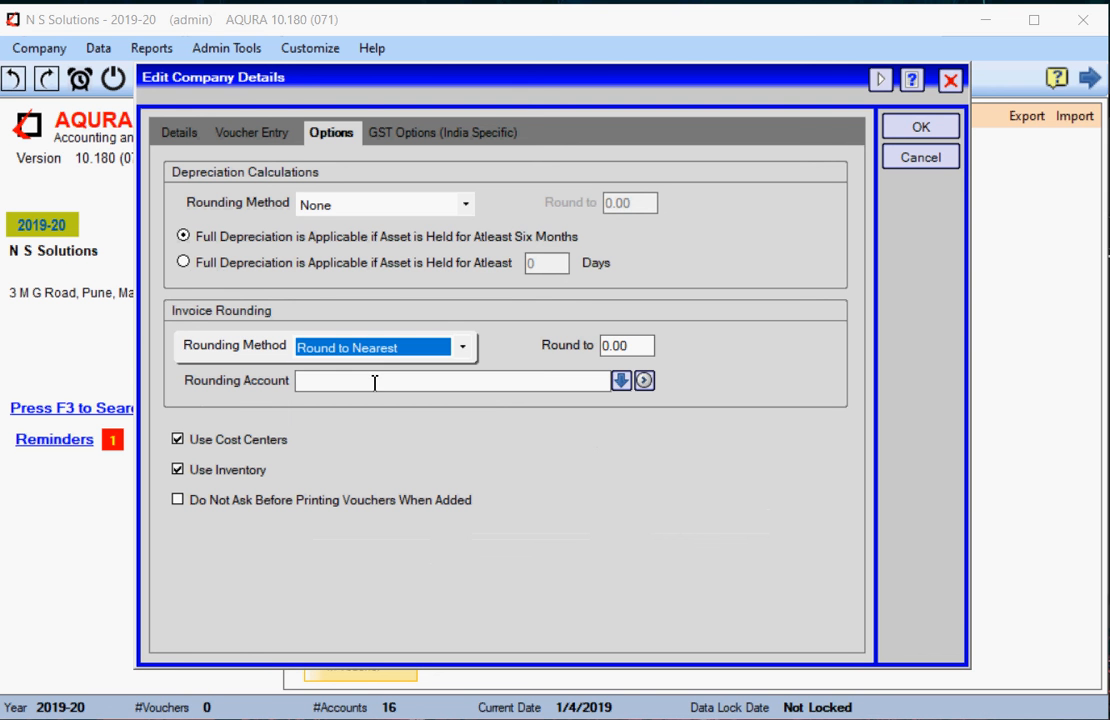
{"action": "left_click", "coordinate": [612, 346]}
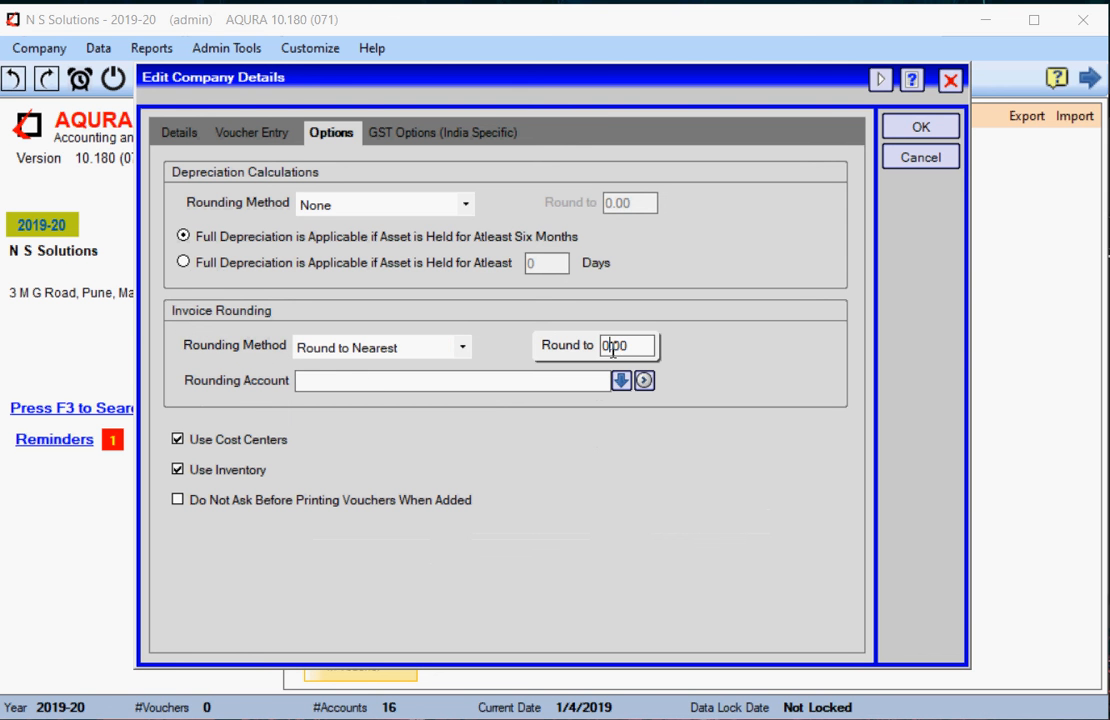
{"action": "key", "text": "BackSpace"}
{"action": "type", "text": "1"}
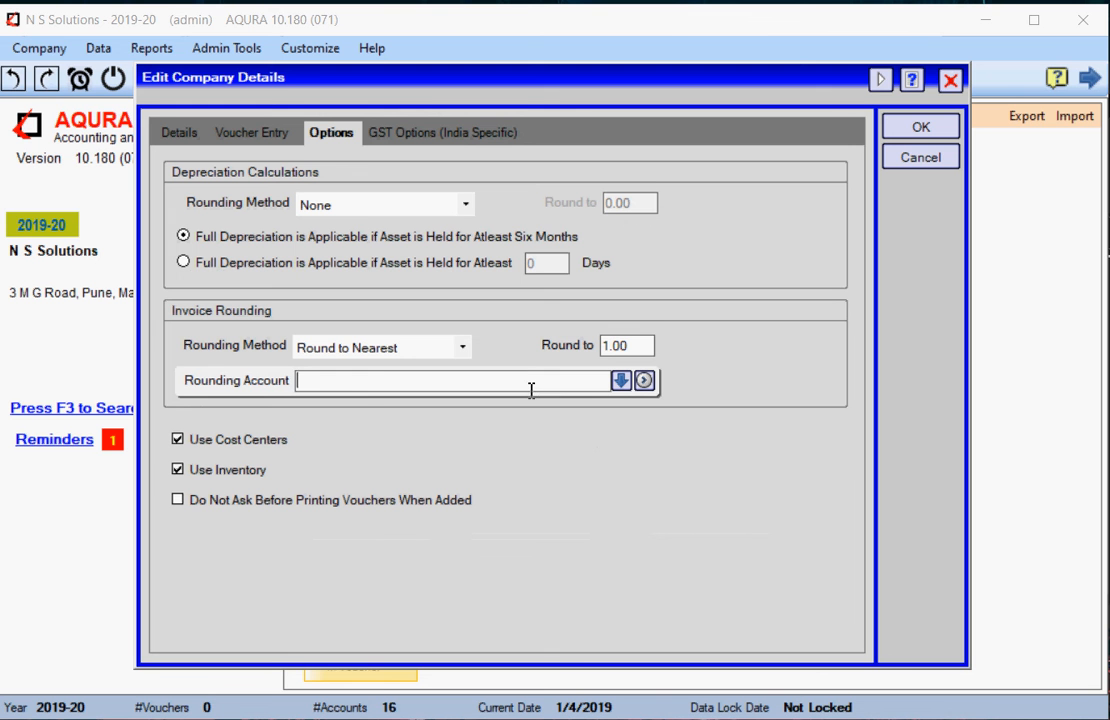
Step: Create a Round Off account under Expenses (Indirect) and assign it as the invoice rounding account
{"action": "left_click", "coordinate": [352, 386]}
{"action": "left_click", "coordinate": [645, 382]}
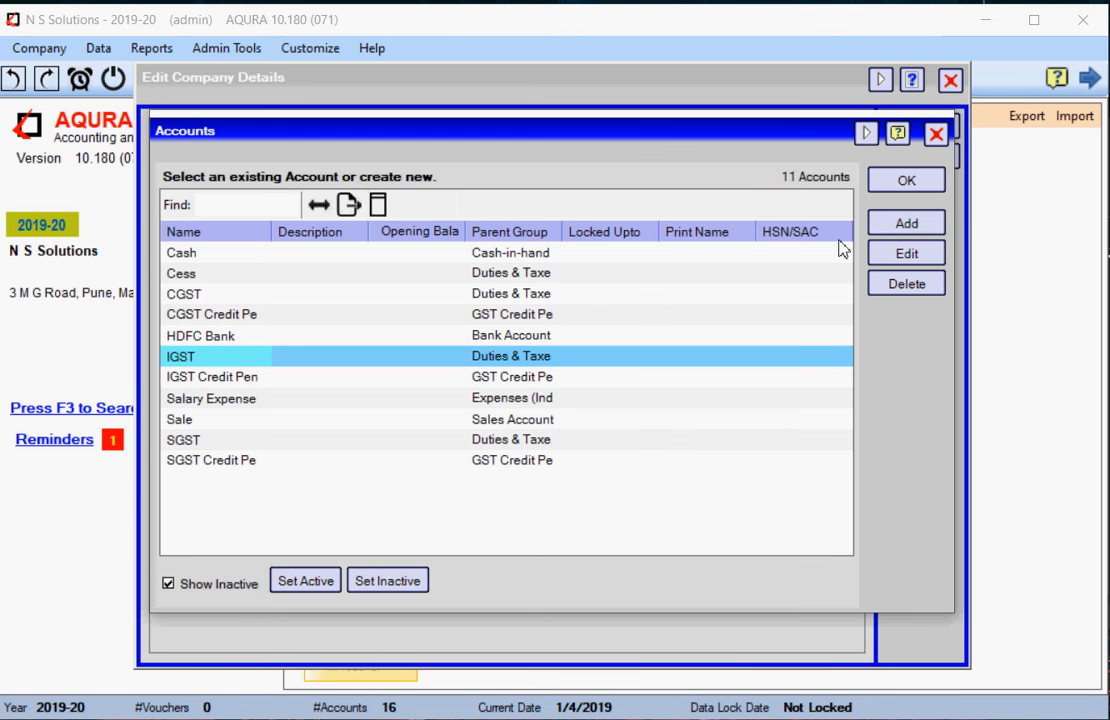
{"action": "left_click", "coordinate": [903, 224]}
{"action": "type", "text": "Round Off"}
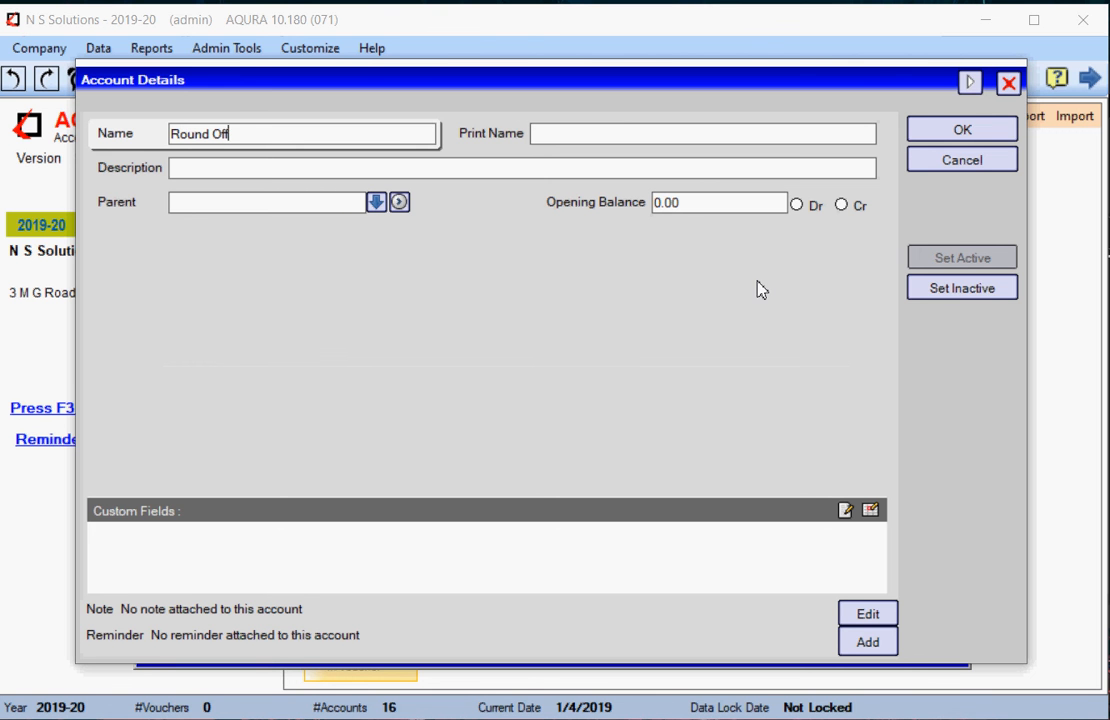
{"action": "left_click", "coordinate": [377, 204]}
{"action": "type", "text": "exp"}
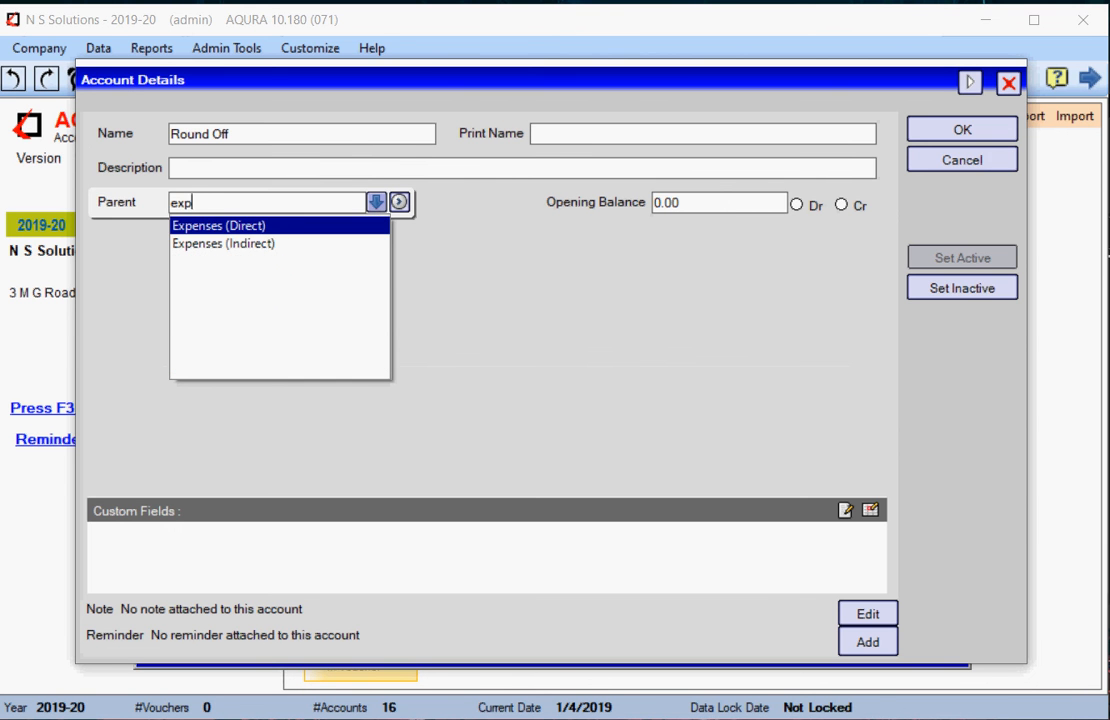
{"action": "key", "text": "Down"}
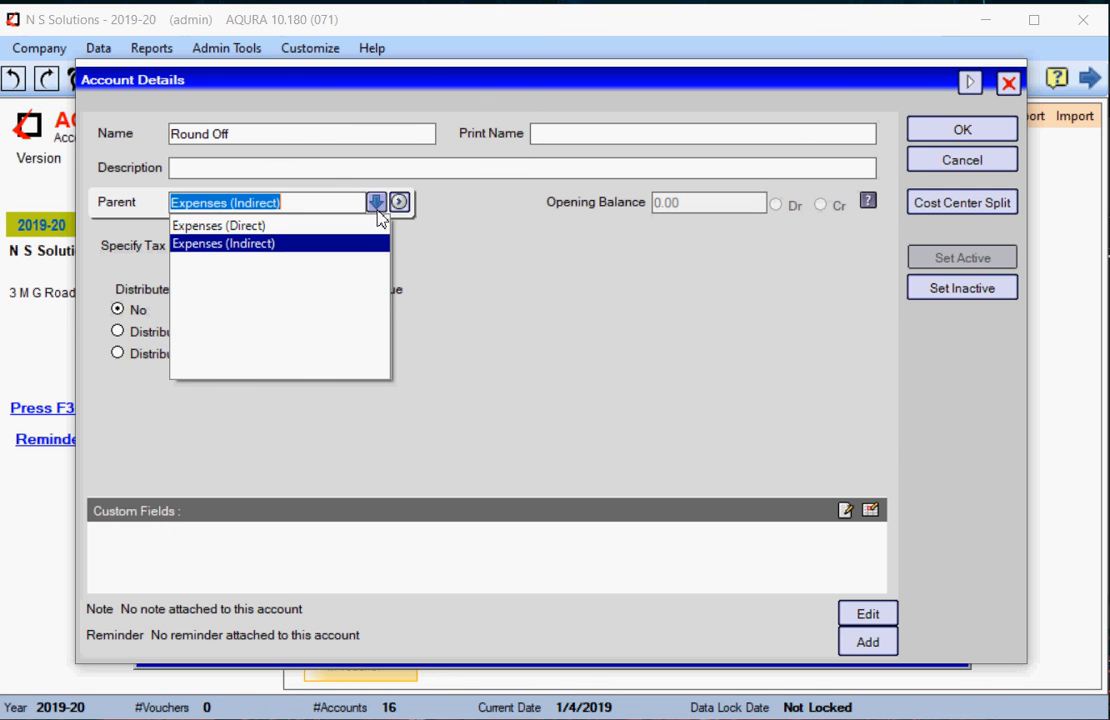
{"action": "key", "text": "Return"}
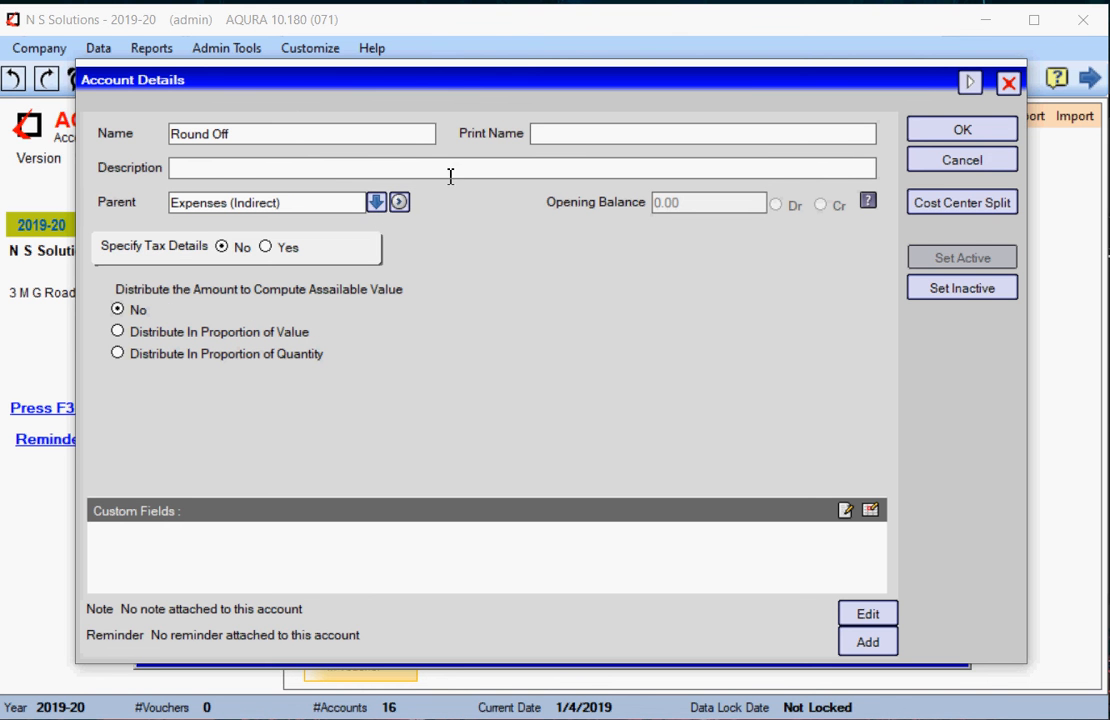
{"action": "left_click", "coordinate": [962, 131]}
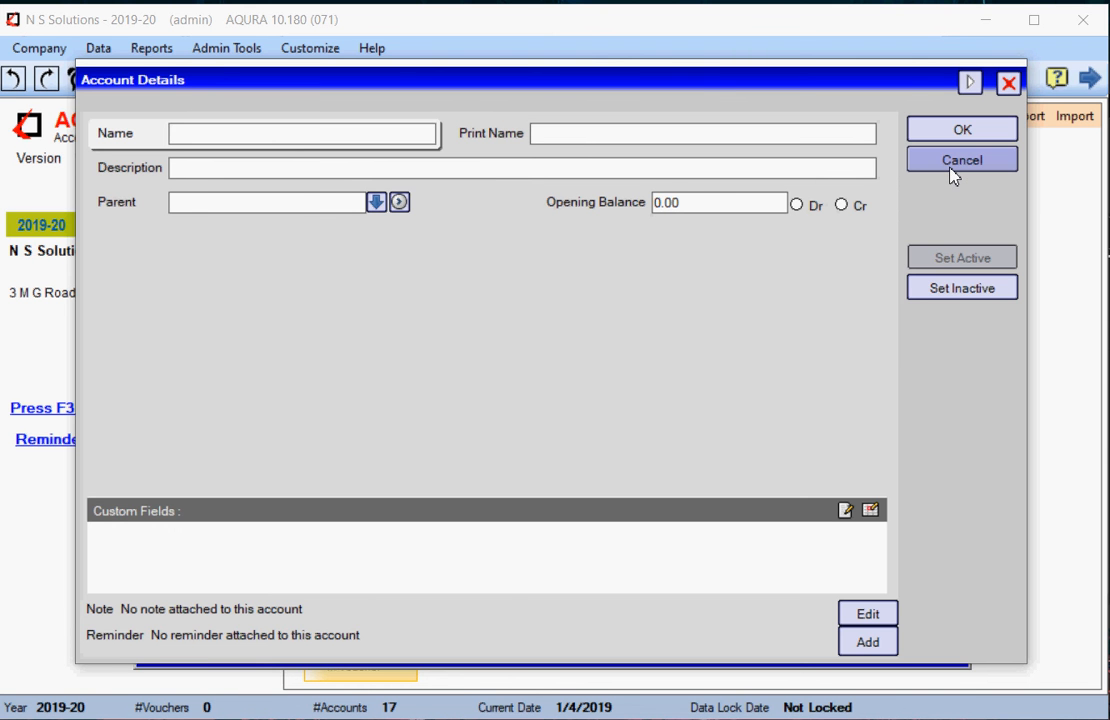
{"action": "left_click", "coordinate": [958, 161]}
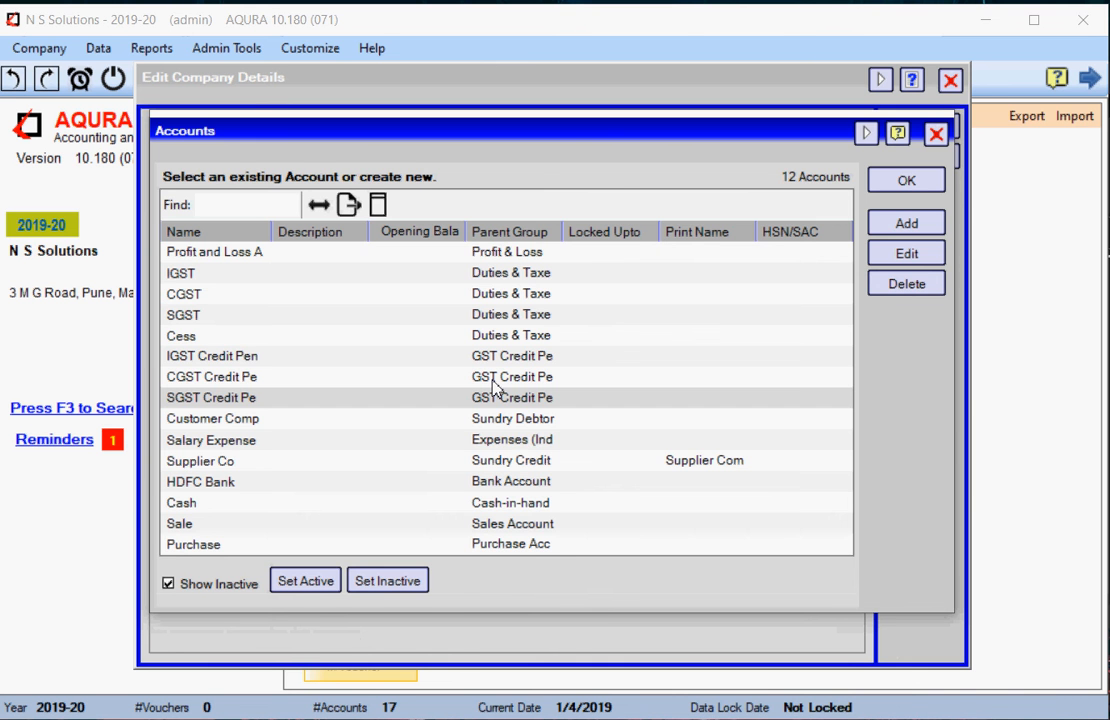
{"action": "left_click", "coordinate": [903, 185]}
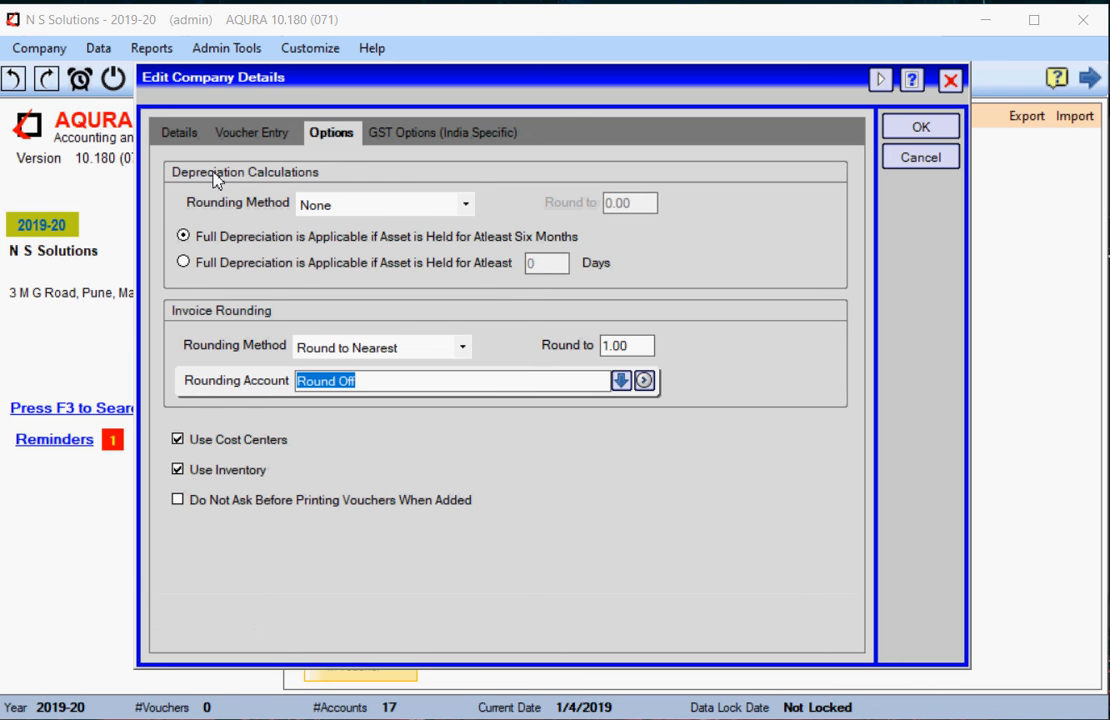
Step: Set the rounding method for depreciation calculations to Round to Nearest
{"action": "left_click", "coordinate": [387, 210]}
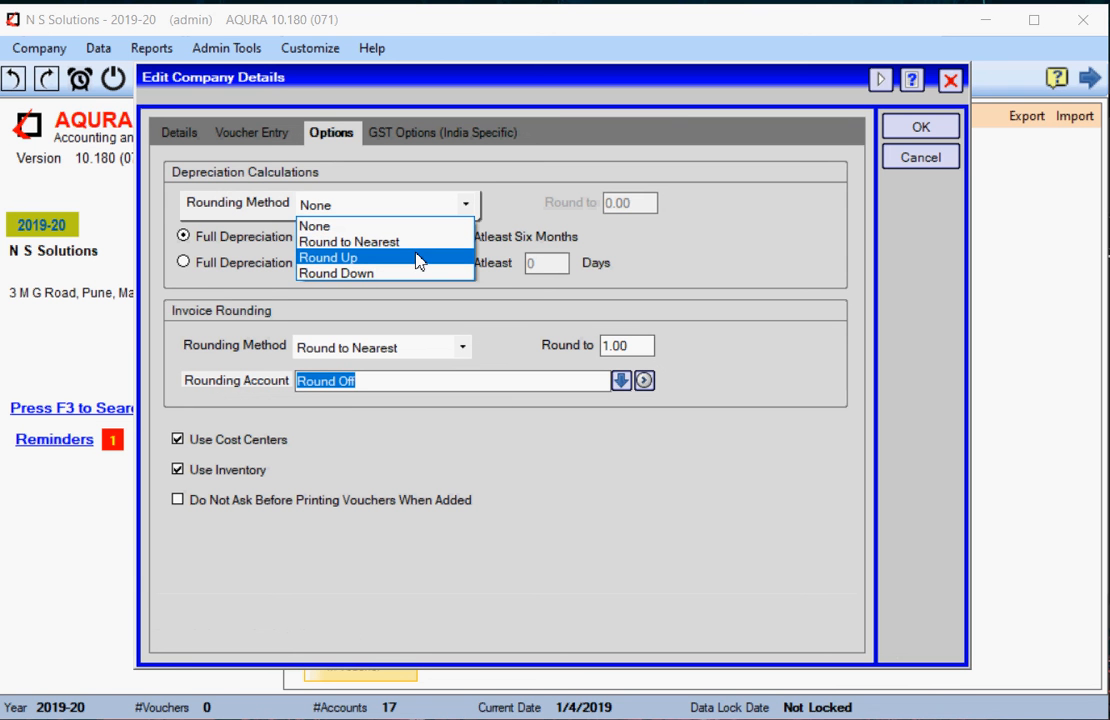
{"action": "left_click", "coordinate": [416, 253]}
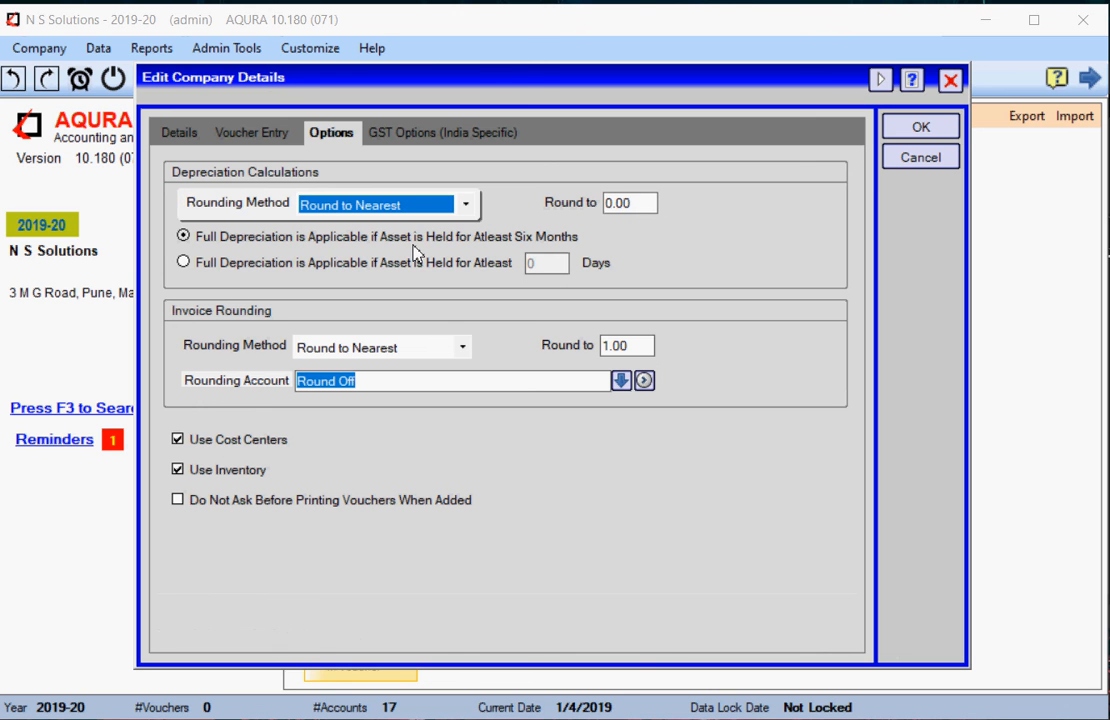